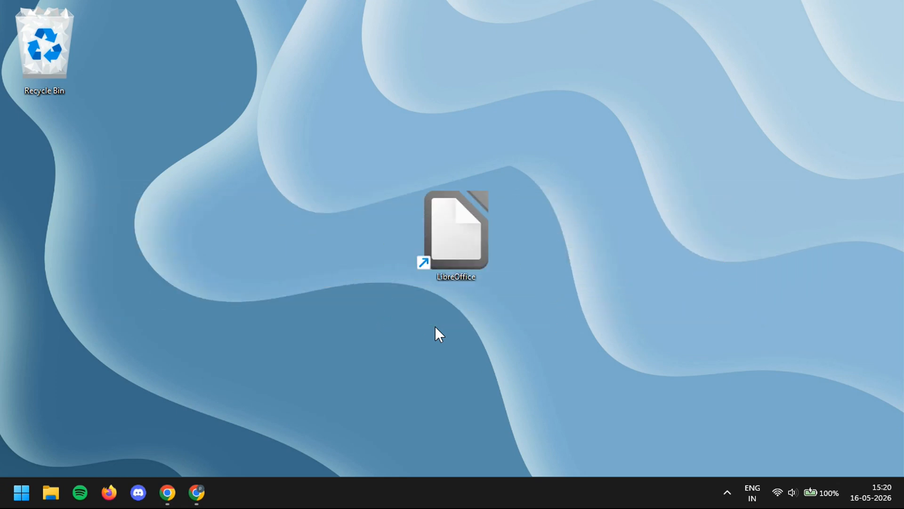
- Open the example clac spreadsheet in LibreOffice and start the Function Wizard for empty cell G14
double_click(455, 249)
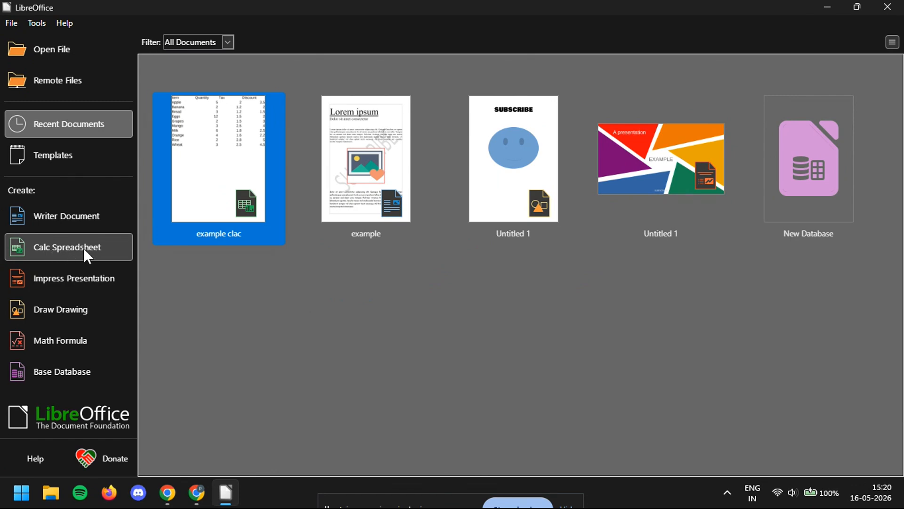
click(171, 213)
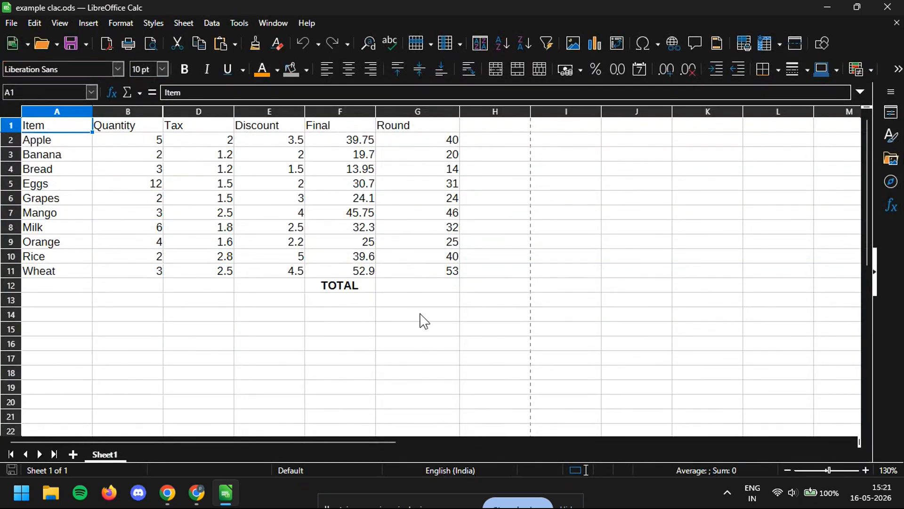
click(424, 318)
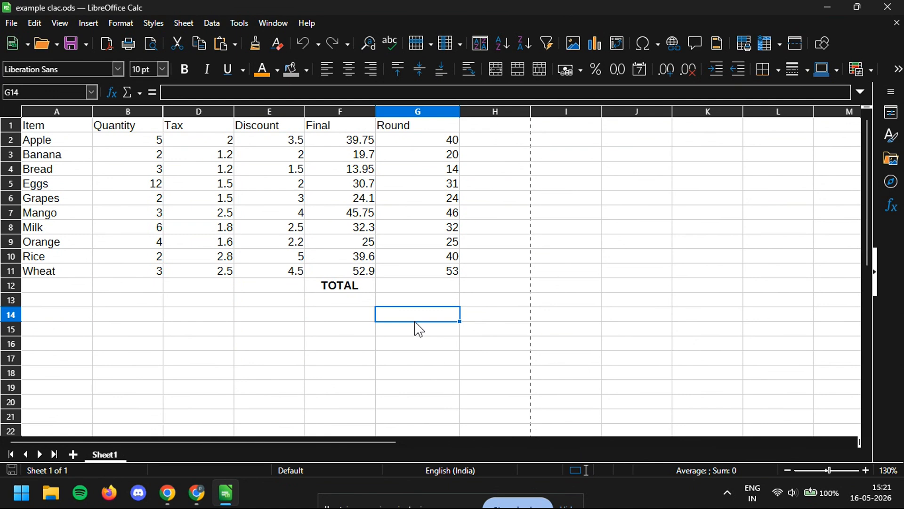
click(112, 100)
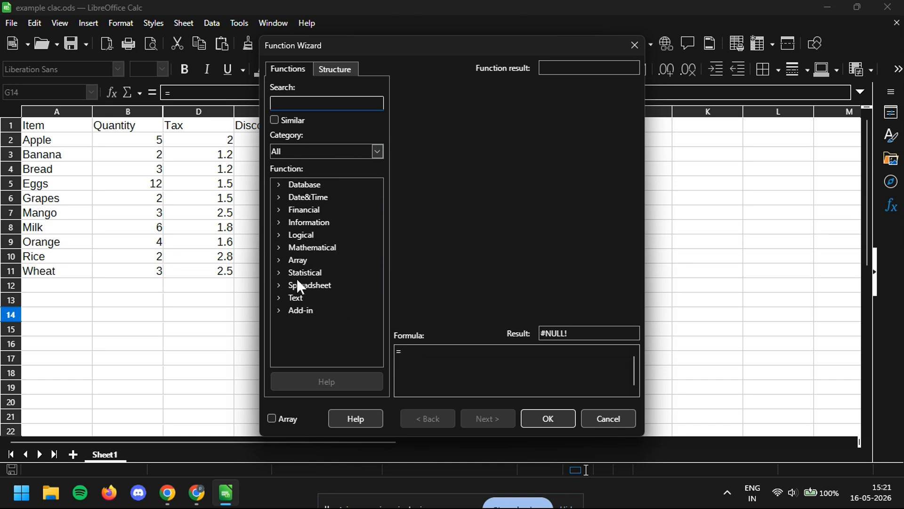
- Examine the wizard's function categories, including the Mathematical and Text groups and the description of CONVERT_OOO
click(277, 247)
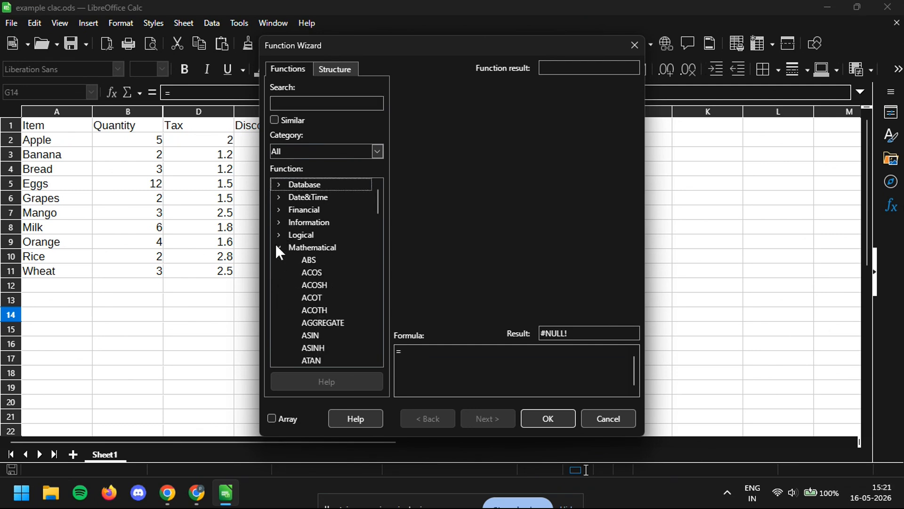
scroll(297, 289, down, 7)
click(329, 285)
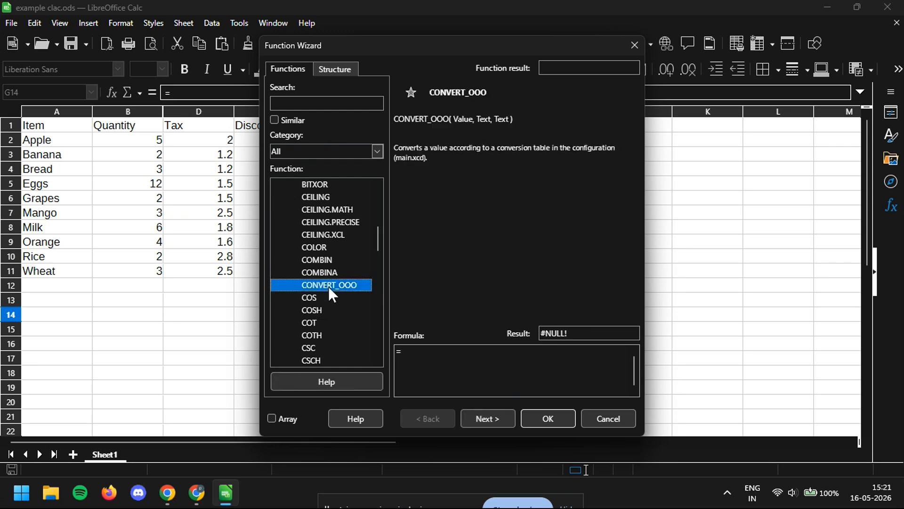
scroll(303, 241, up, 7)
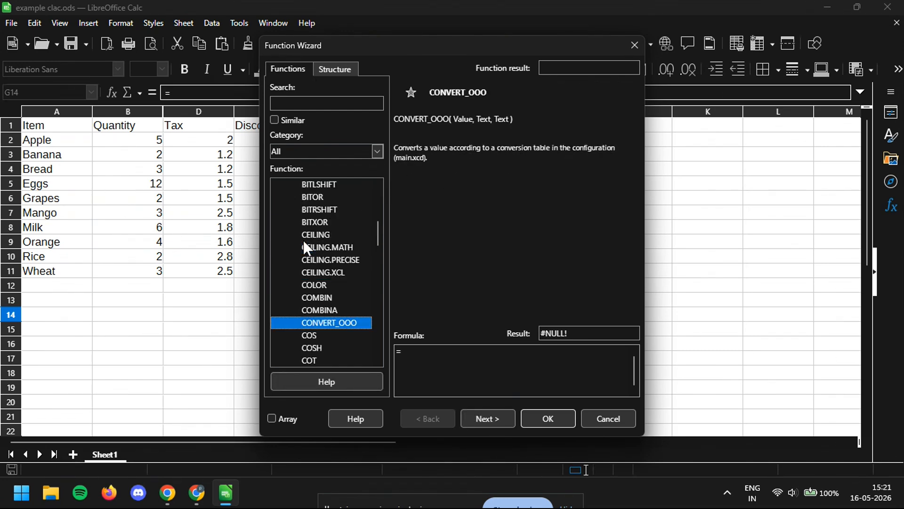
click(278, 247)
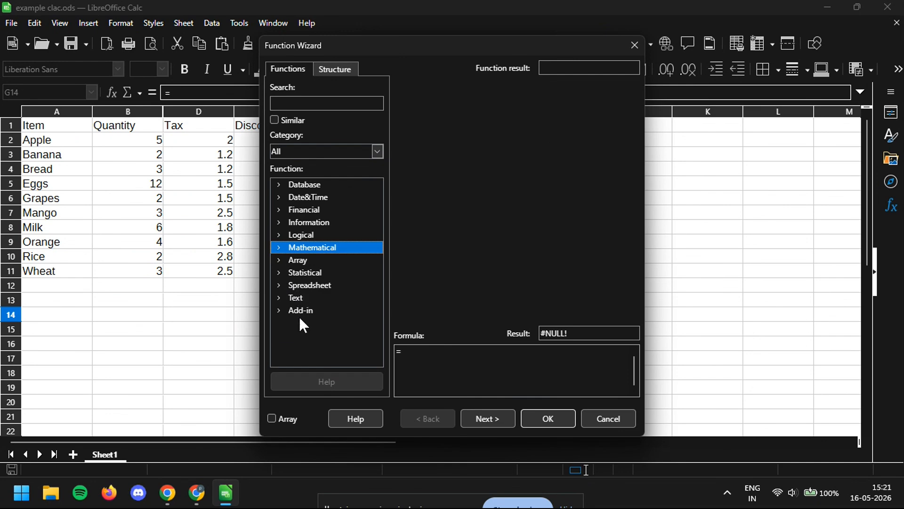
click(279, 297)
click(279, 296)
- Examine the Mathematical functions list and read the description of the SUM function
click(278, 248)
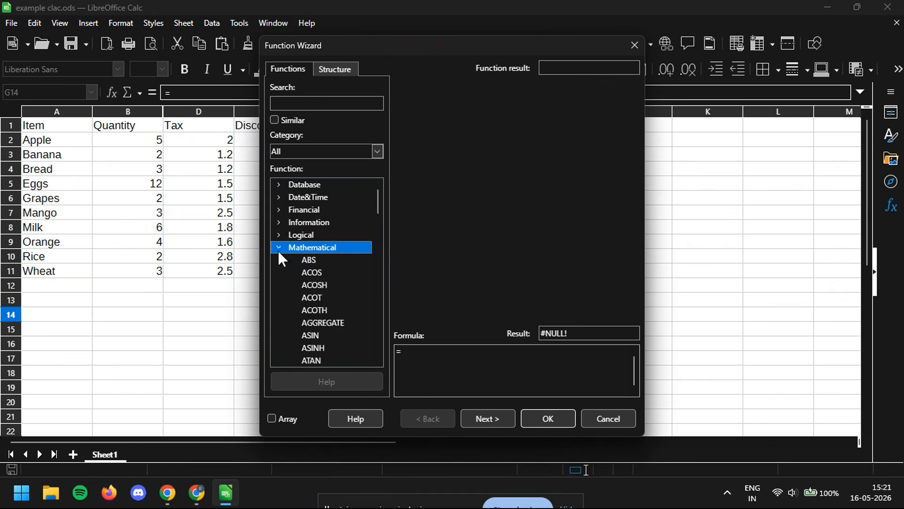
scroll(310, 289, down, 8)
scroll(310, 289, down, 3)
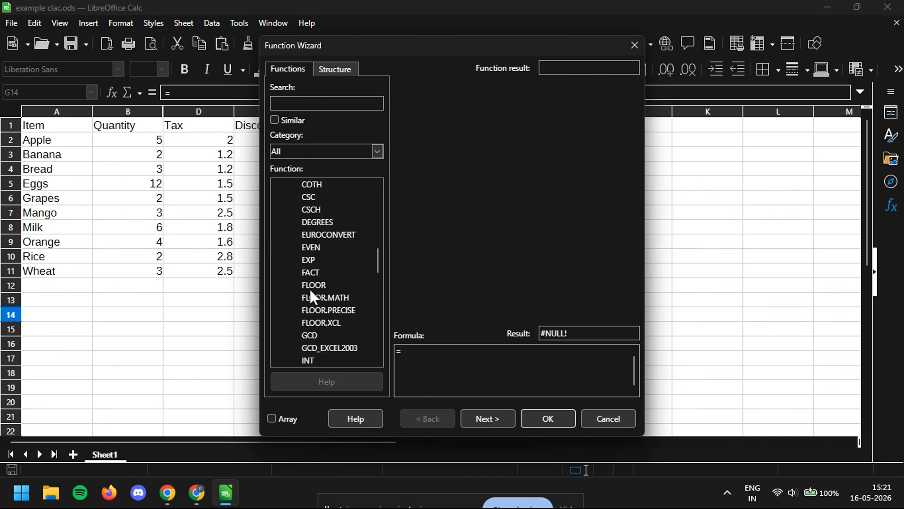
scroll(351, 250, down, 7)
scroll(350, 250, down, 7)
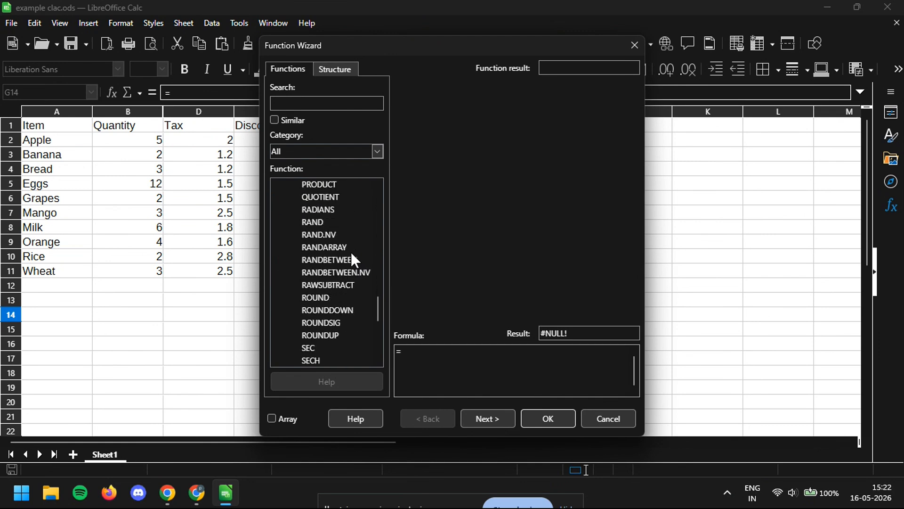
click(311, 273)
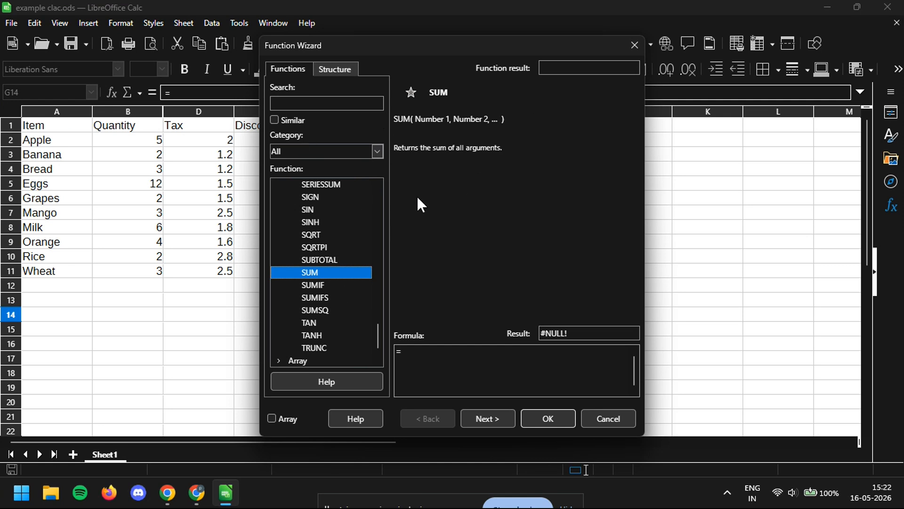
scroll(361, 257, up, 9)
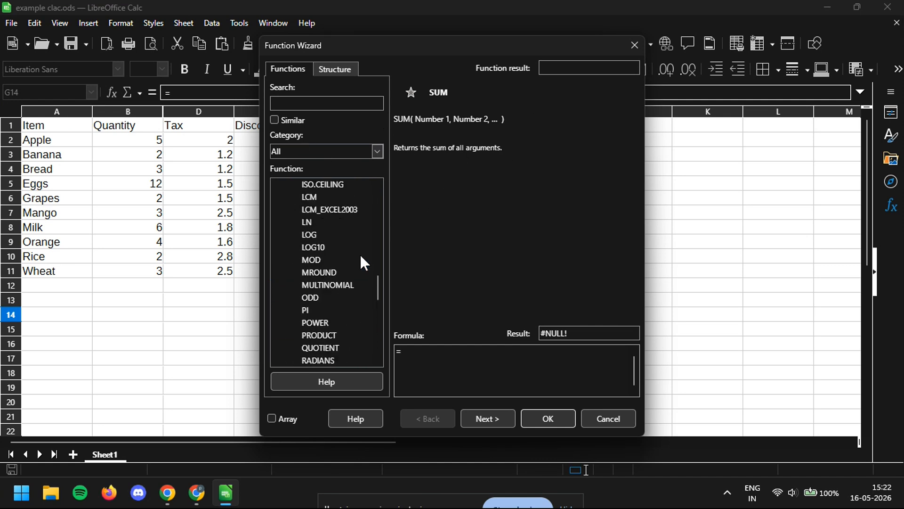
scroll(361, 257, up, 5)
scroll(360, 253, up, 7)
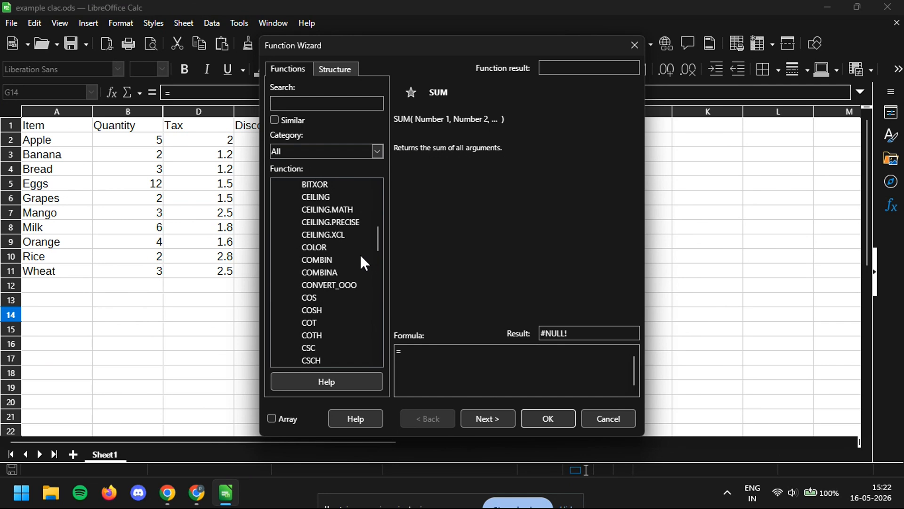
click(398, 349)
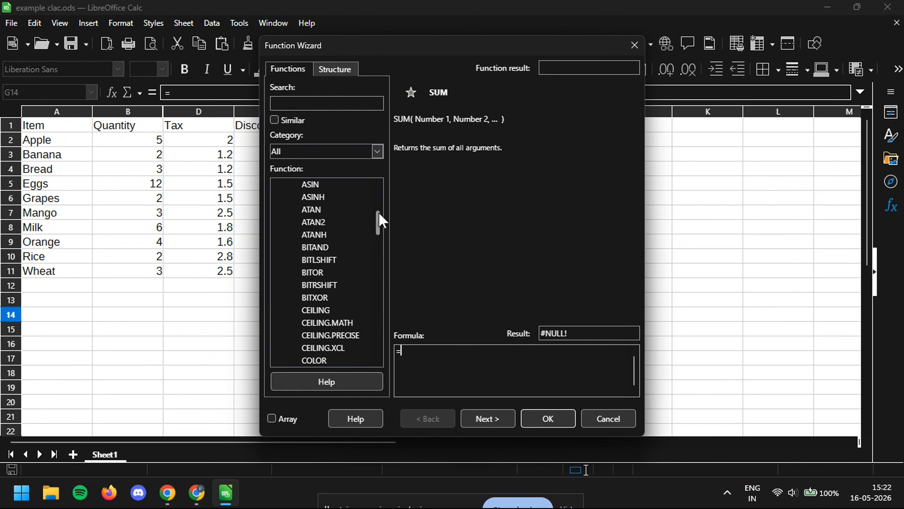
drag(379, 212, 377, 188)
click(276, 249)
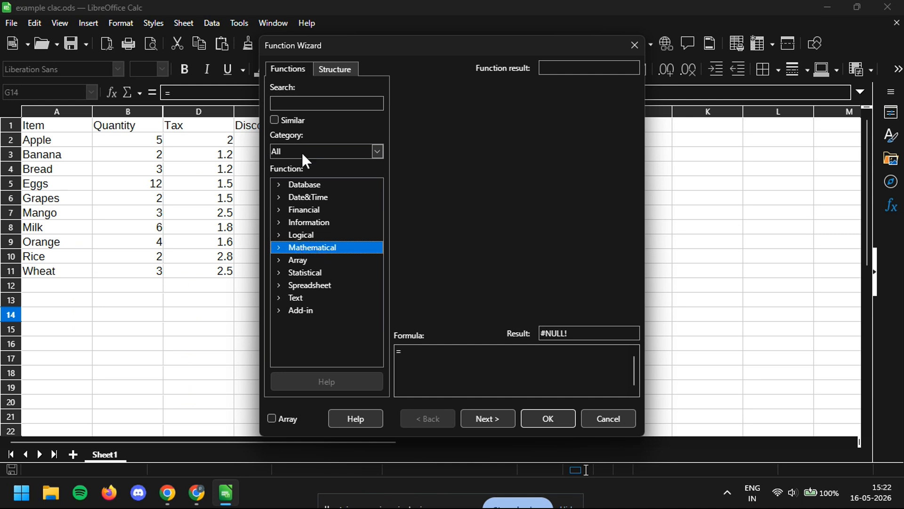
- Search the functions for "sum" and add the Mathematical function SUM to the formula
click(308, 103)
text(sum)
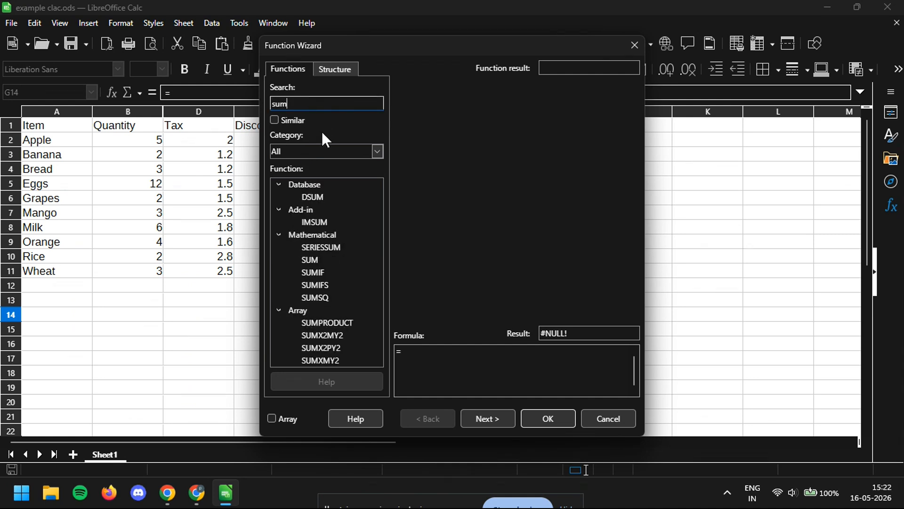
click(307, 260)
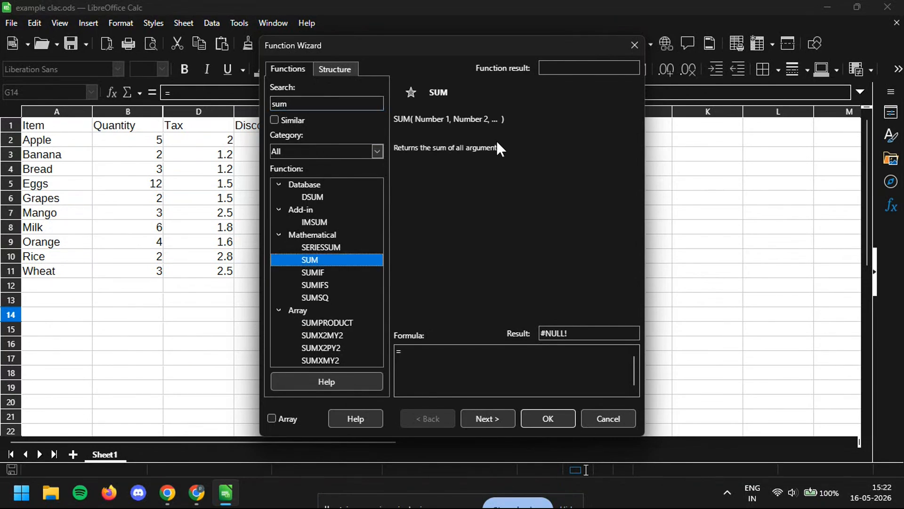
click(489, 417)
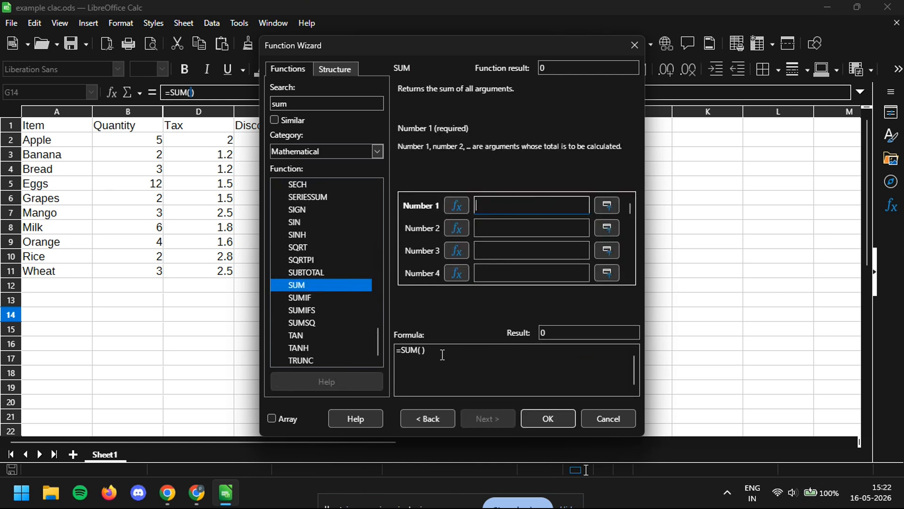
- Set SUM's first argument to the Round column values G$2:G$11 and insert the formula into cell G14
click(424, 352)
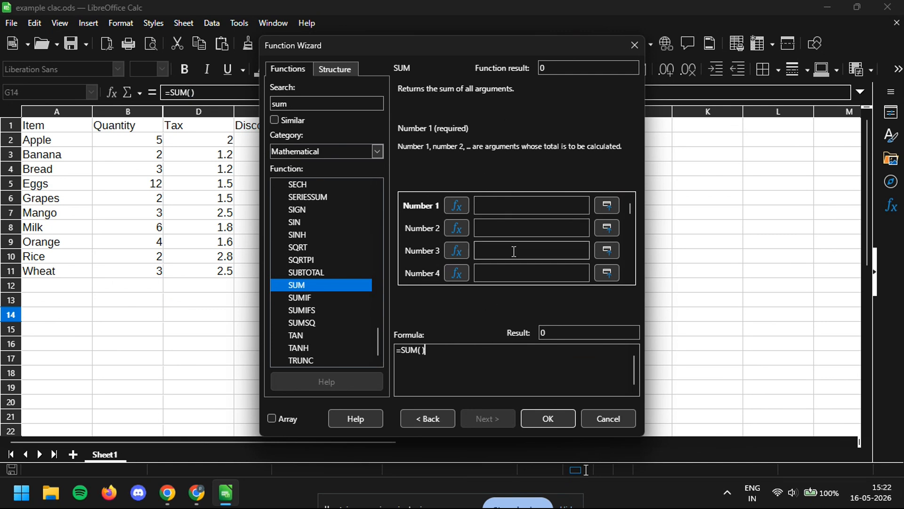
click(607, 206)
drag(405, 141, 427, 273)
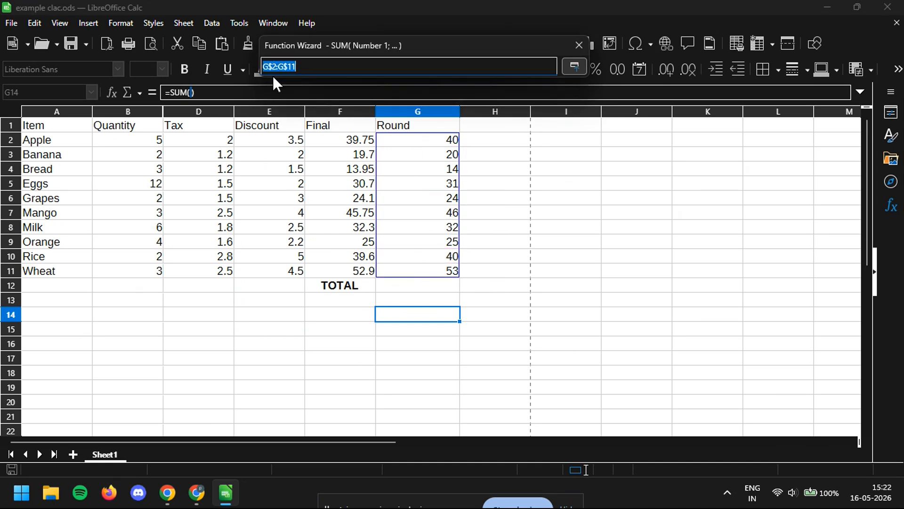
triple_click(289, 68)
key(Return)
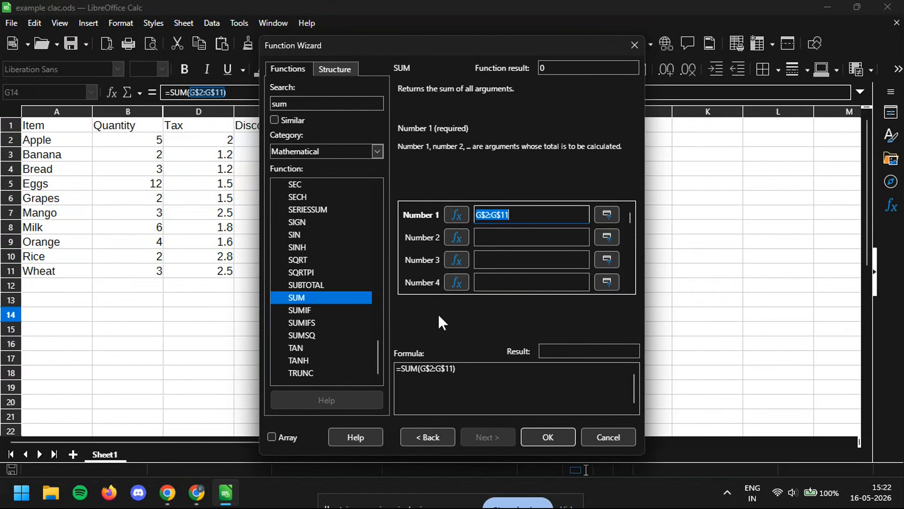
click(478, 370)
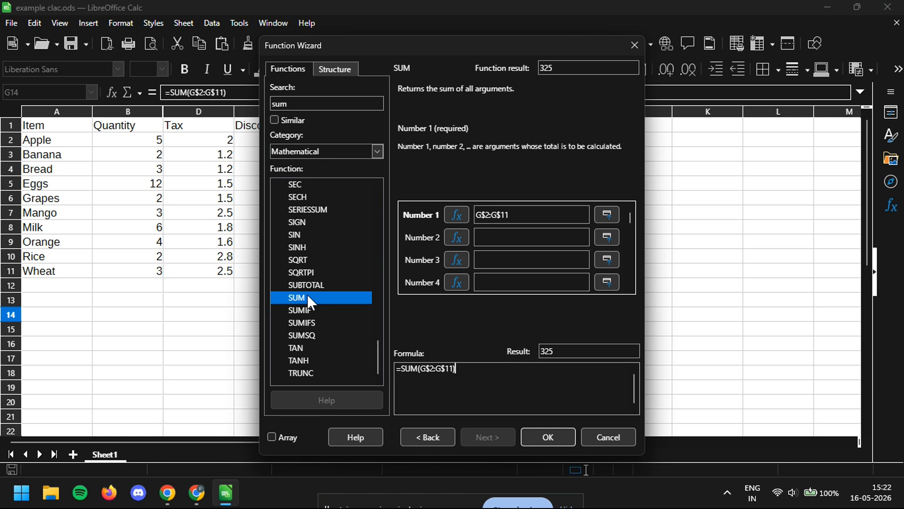
scroll(309, 298, up, 4)
scroll(308, 294, up, 1)
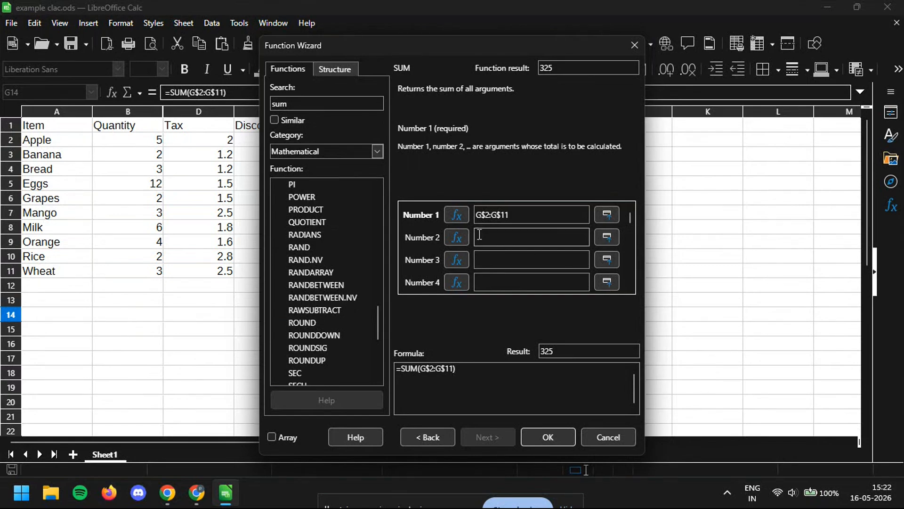
click(564, 441)
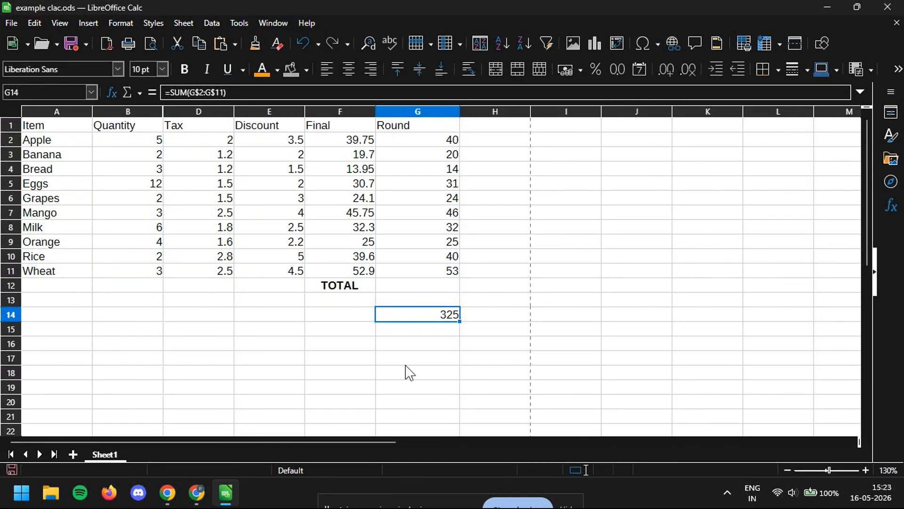